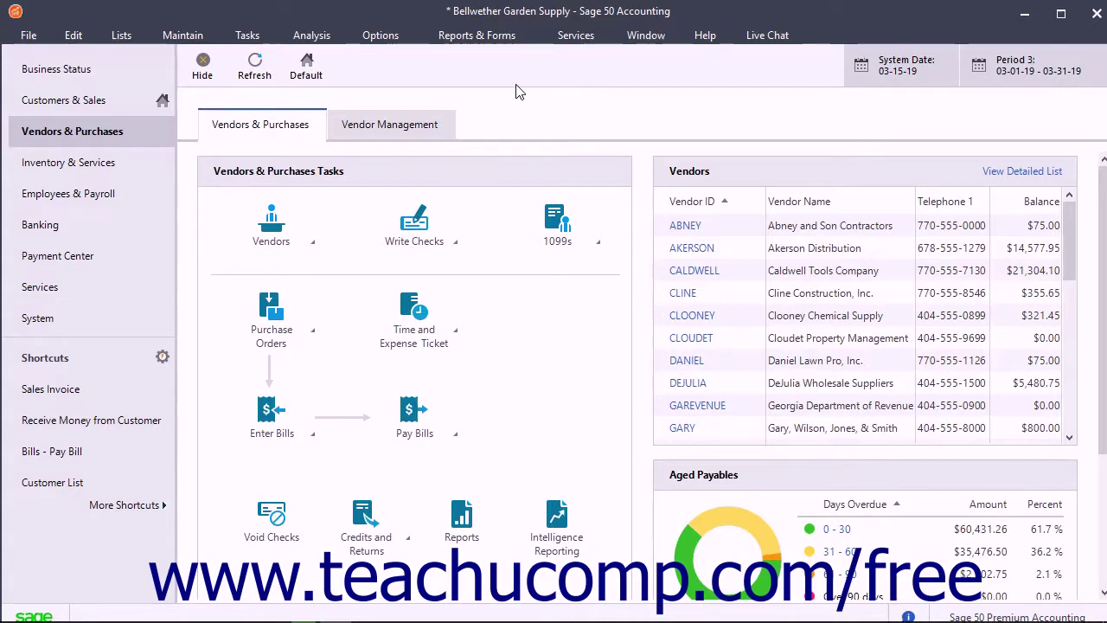
- Open Purchases/Receive Inventory and select vendor CALDWELL from the Vendor ID lookup
click(248, 34)
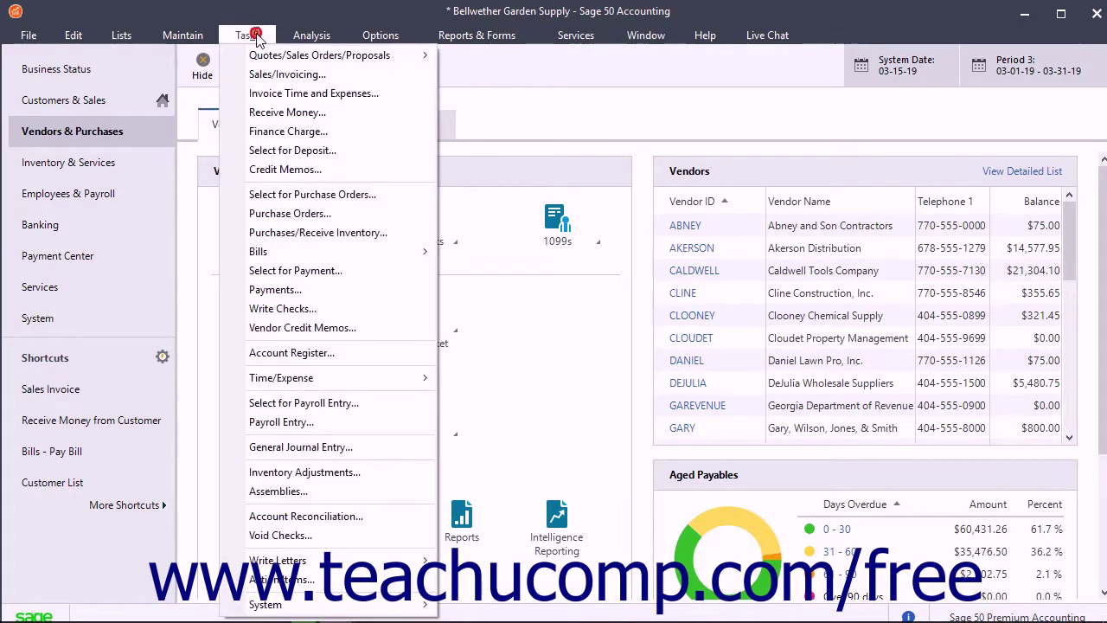
click(296, 233)
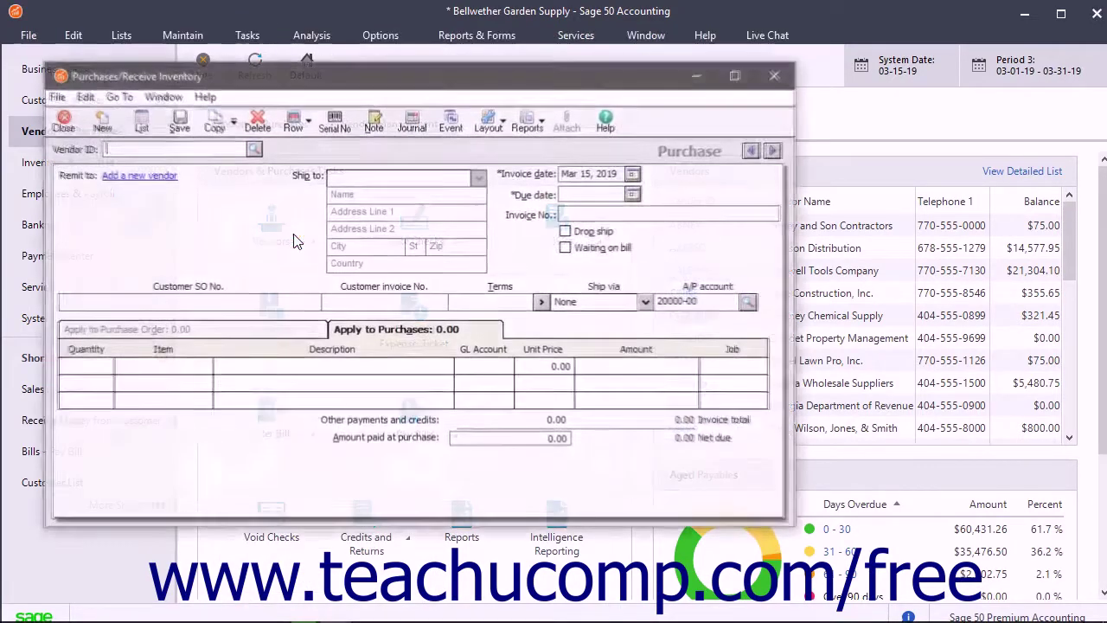
click(253, 150)
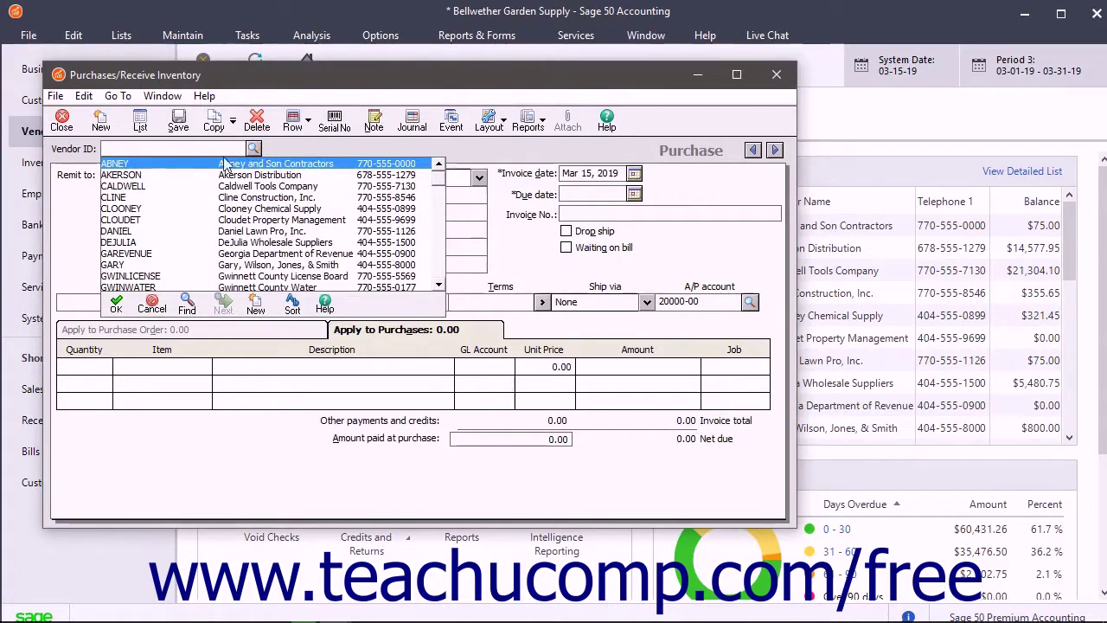
double_click(152, 187)
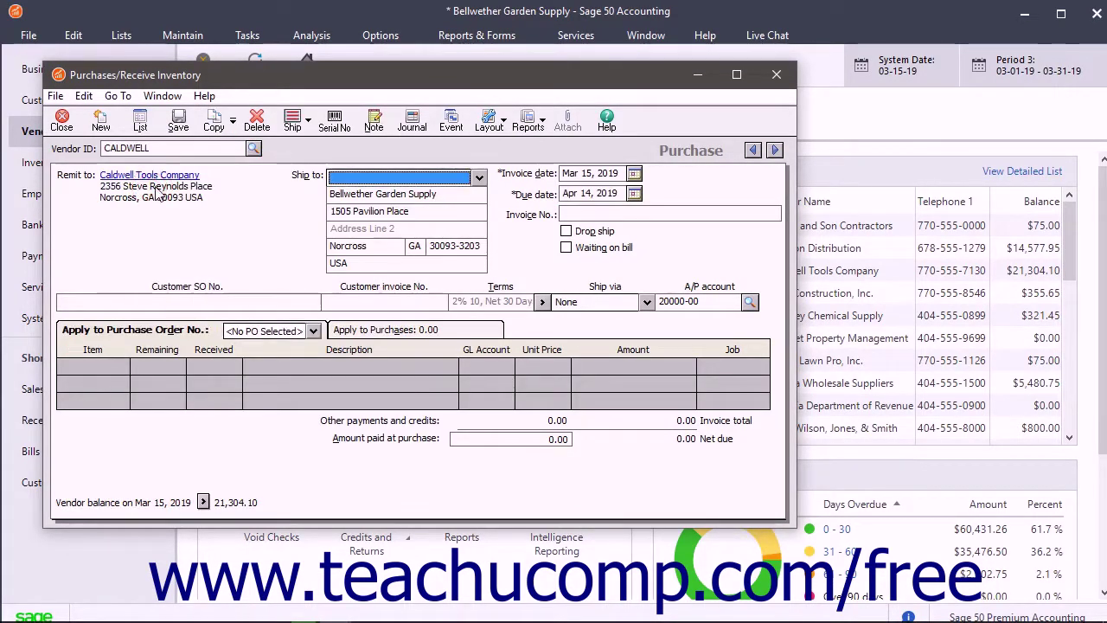
click(185, 333)
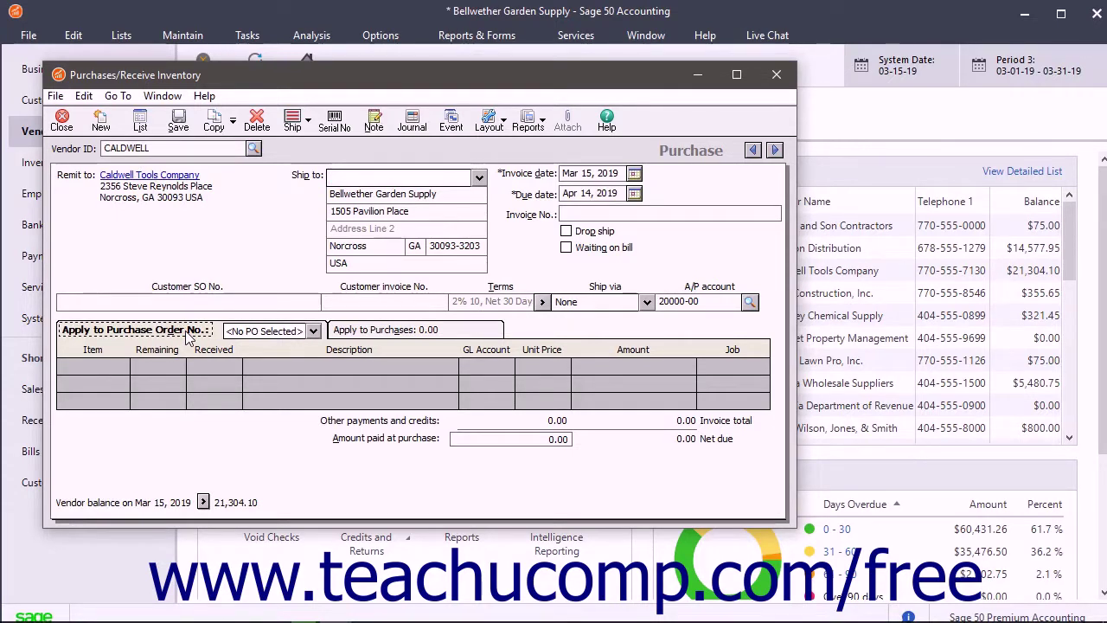
click(382, 332)
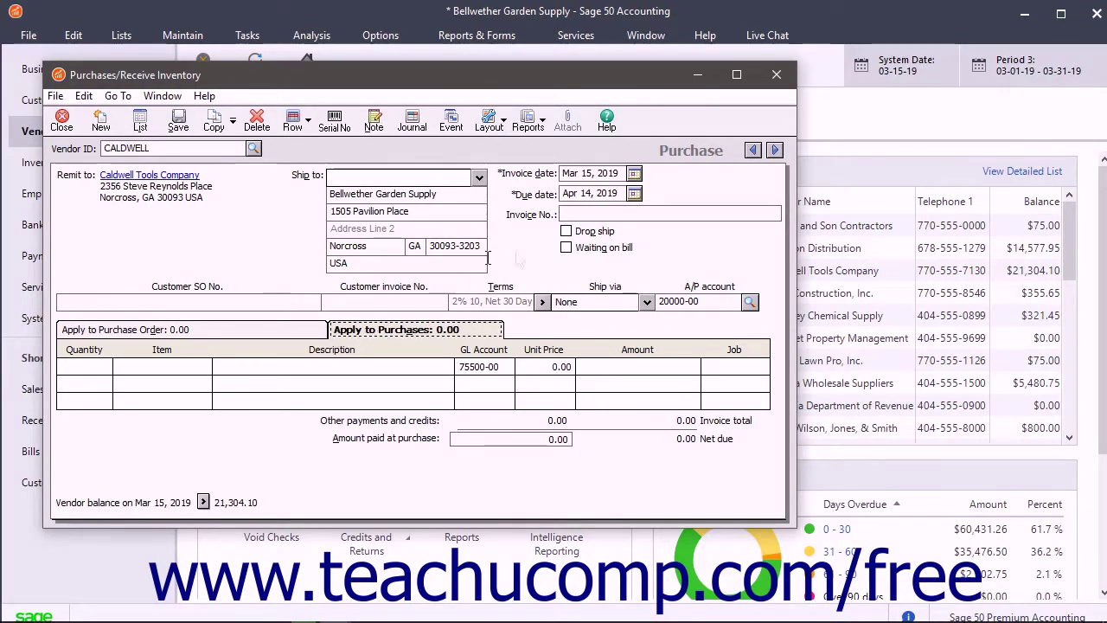
- Enter invoice number 45123, keeping the 3/15/19 invoice date
click(572, 213)
text(45123)
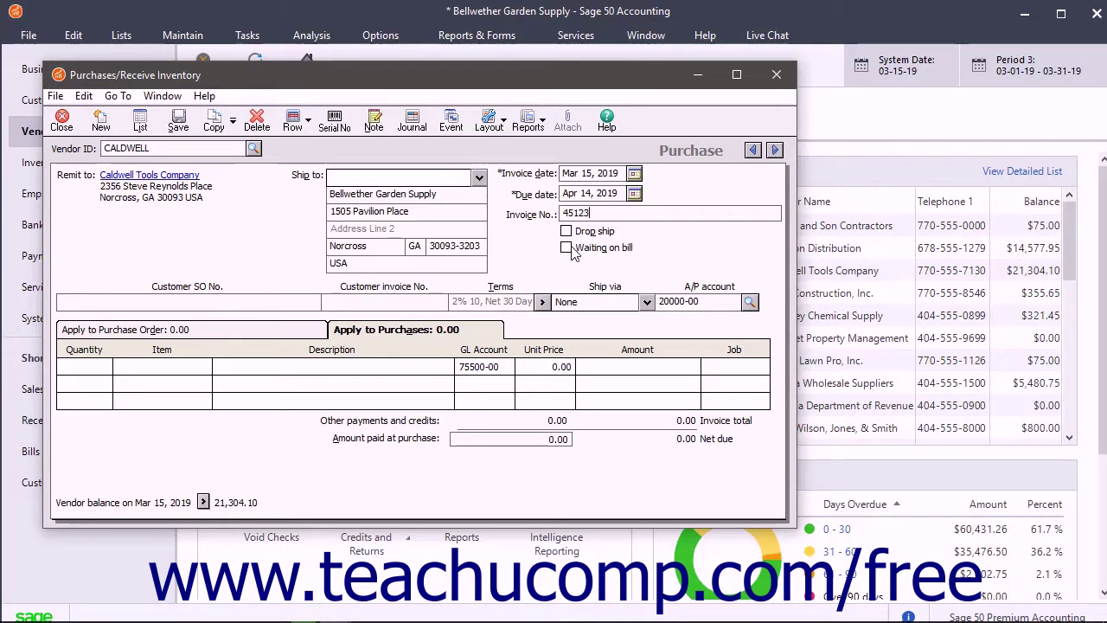
click(606, 173)
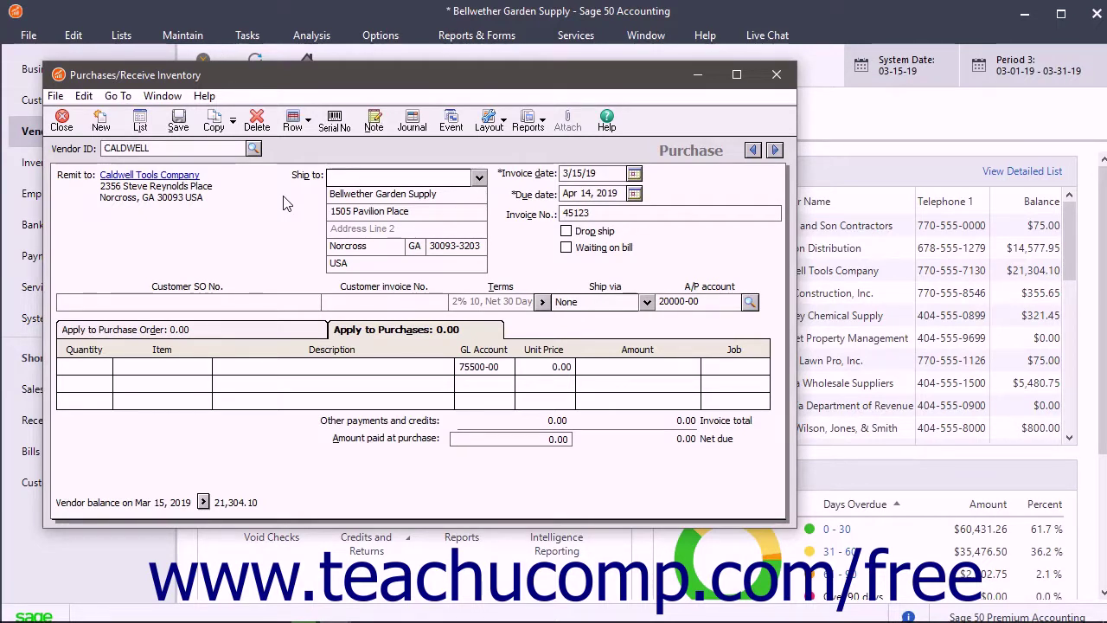
- Add a line for 2 EQLW-14220 leaf blowers at 190.00 each, totalling 380.00
click(361, 330)
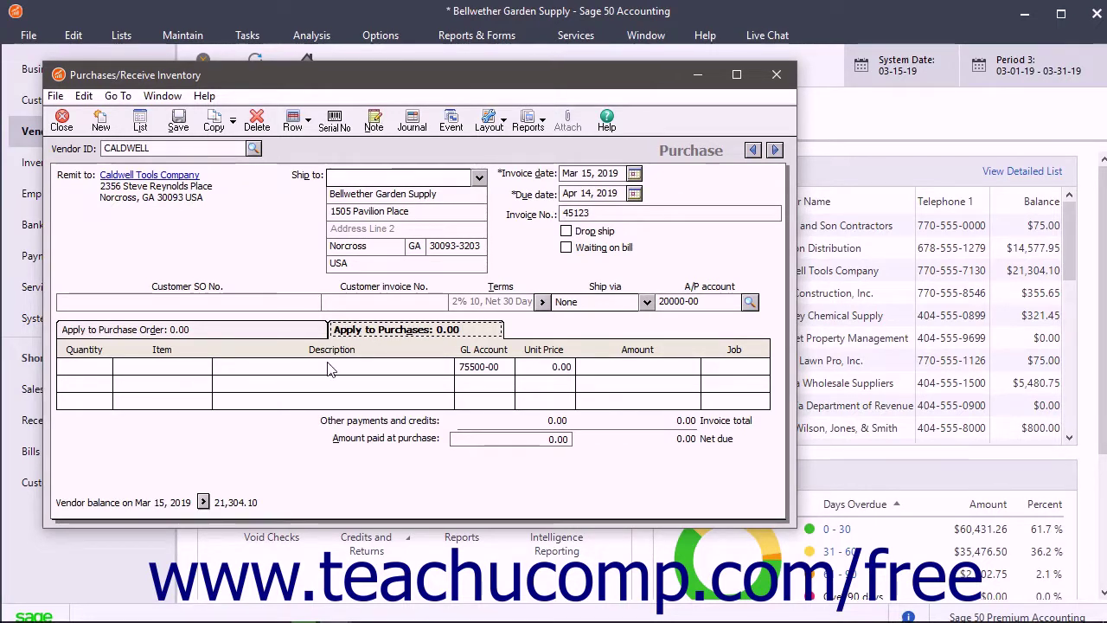
click(90, 367)
text(2)
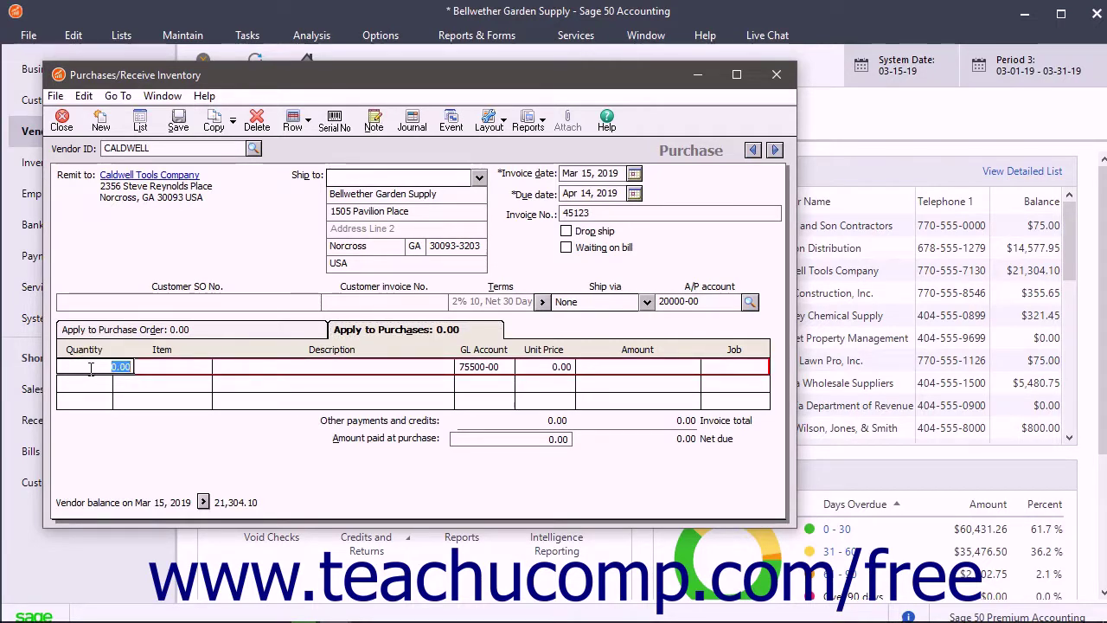
key(Tab)
double_click(301, 475)
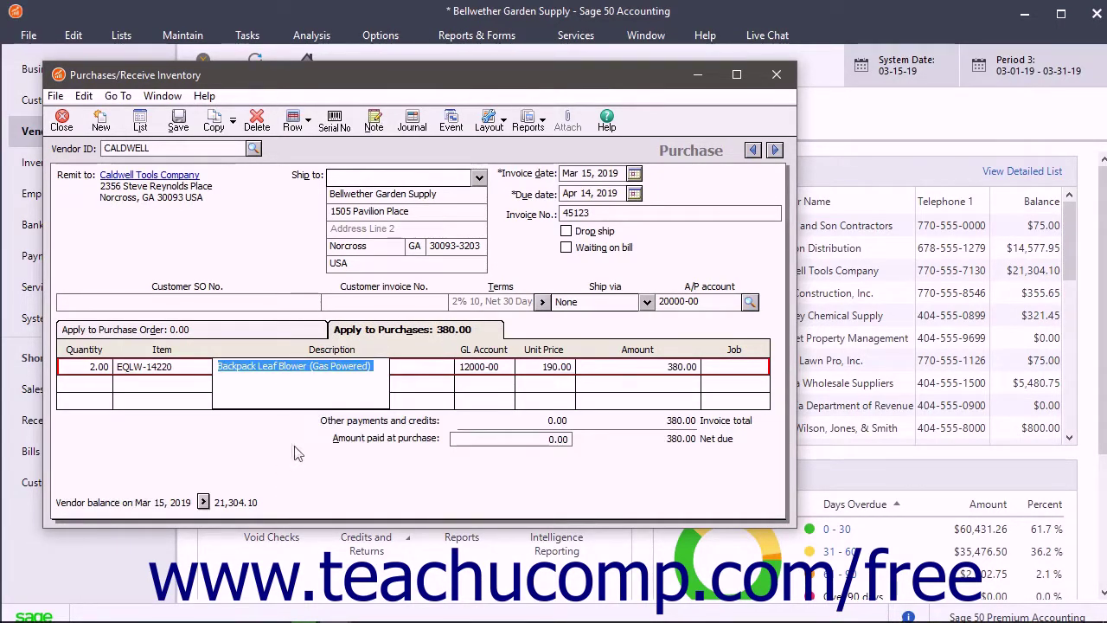
click(204, 331)
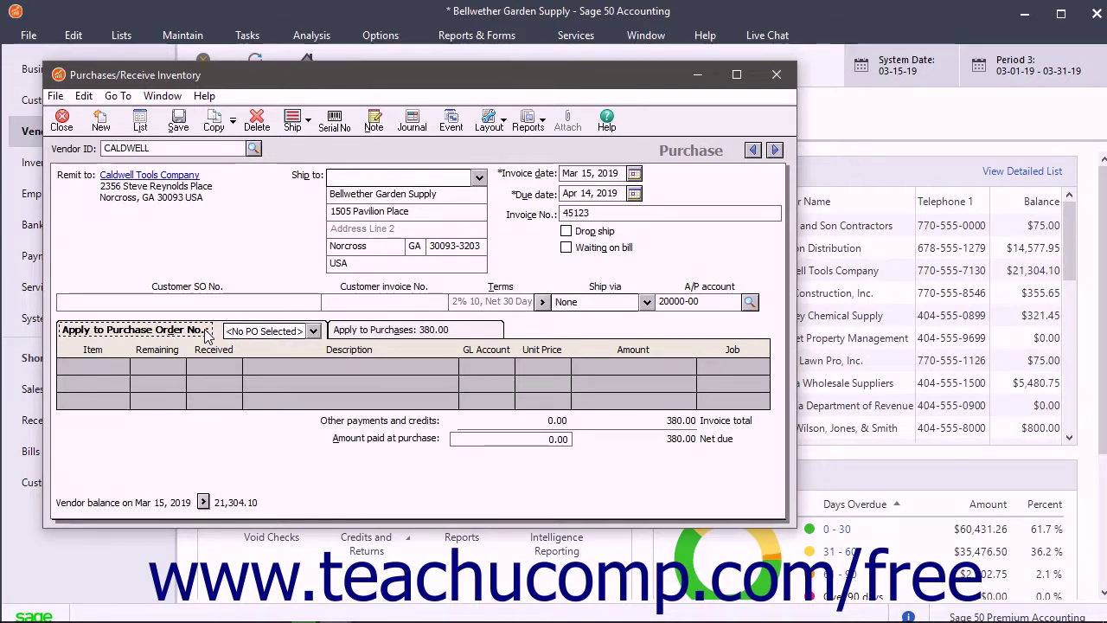
- Apply purchase order e2, receiving 10 scoop shovels and 6 Pronghoe weeders
click(315, 333)
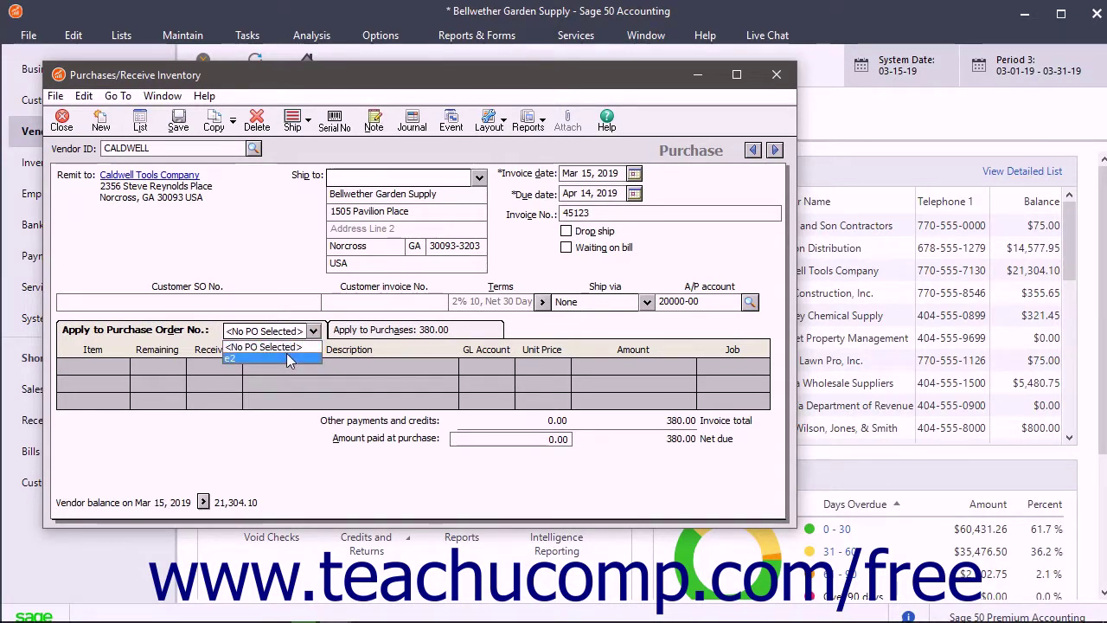
click(286, 356)
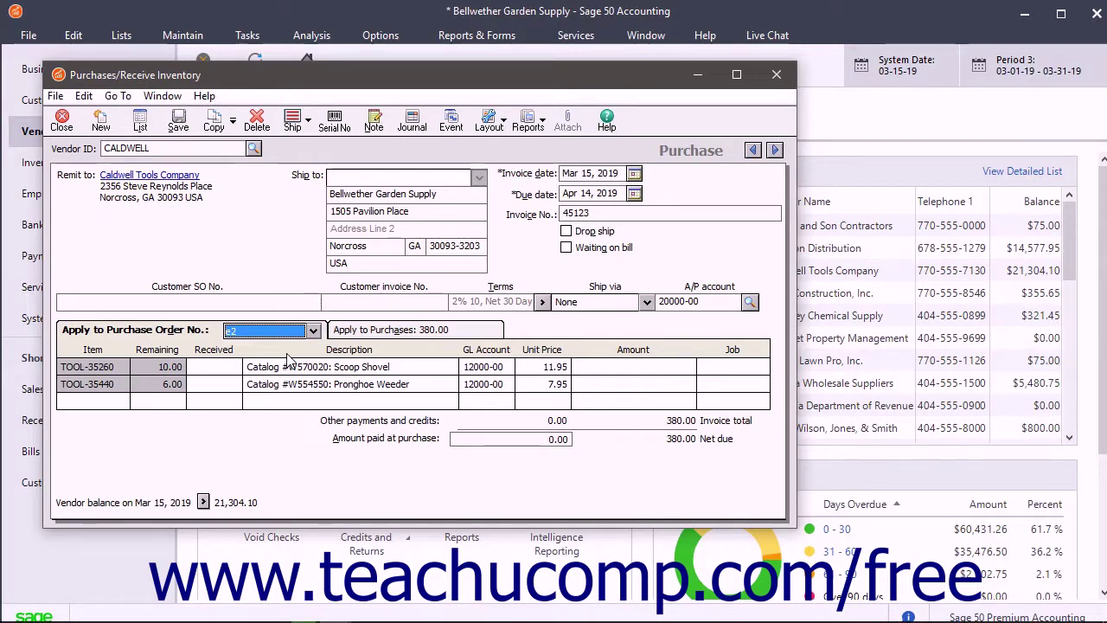
key(Tab)
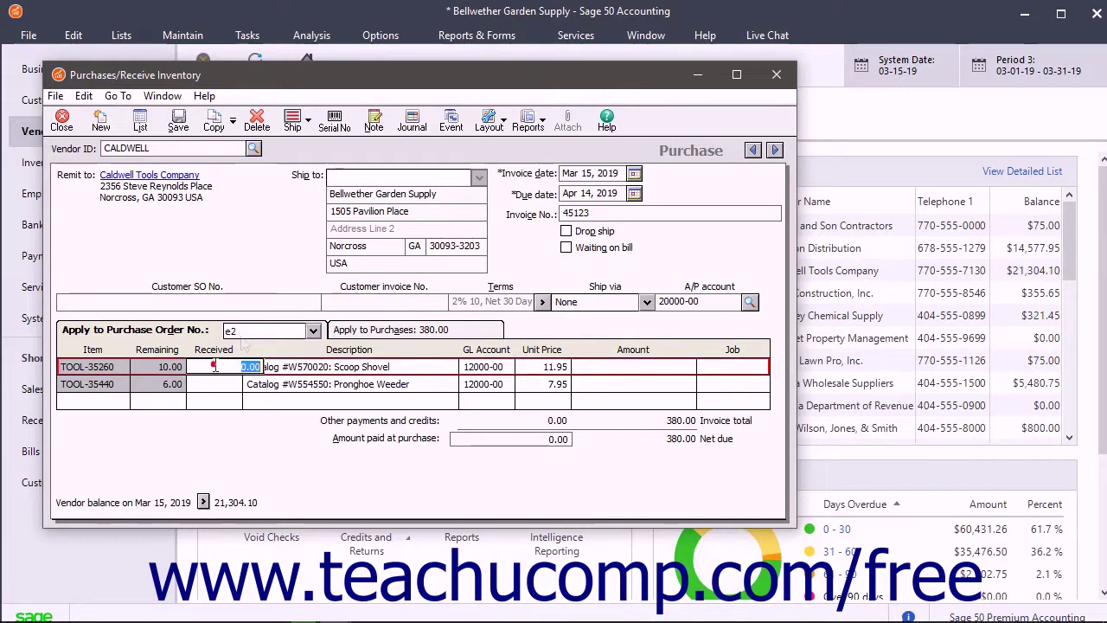
text(10)
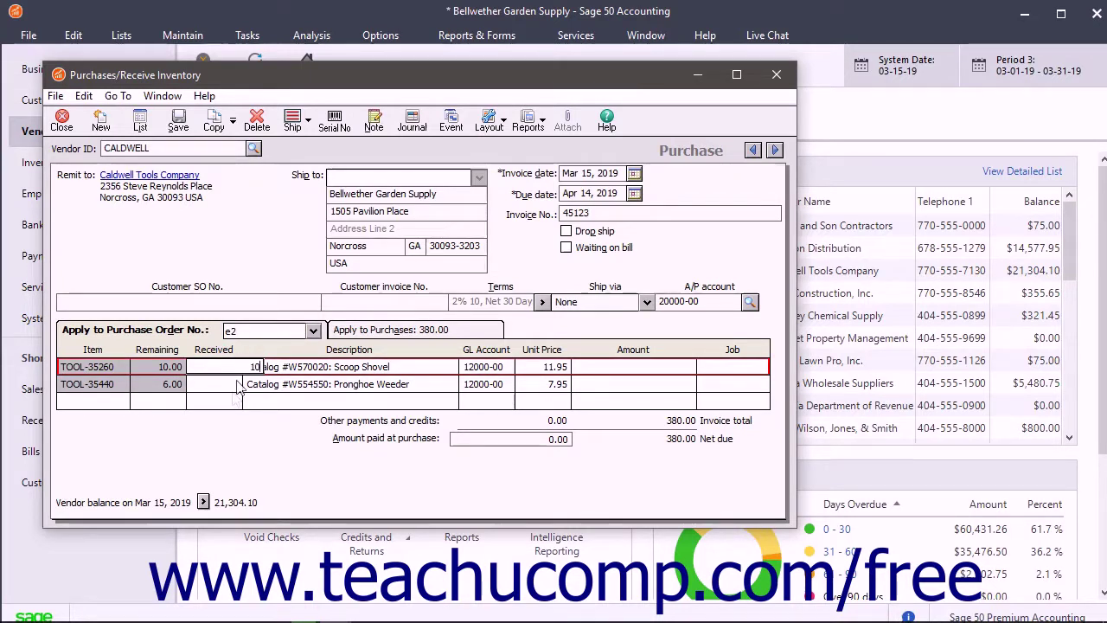
click(228, 386)
text(6)
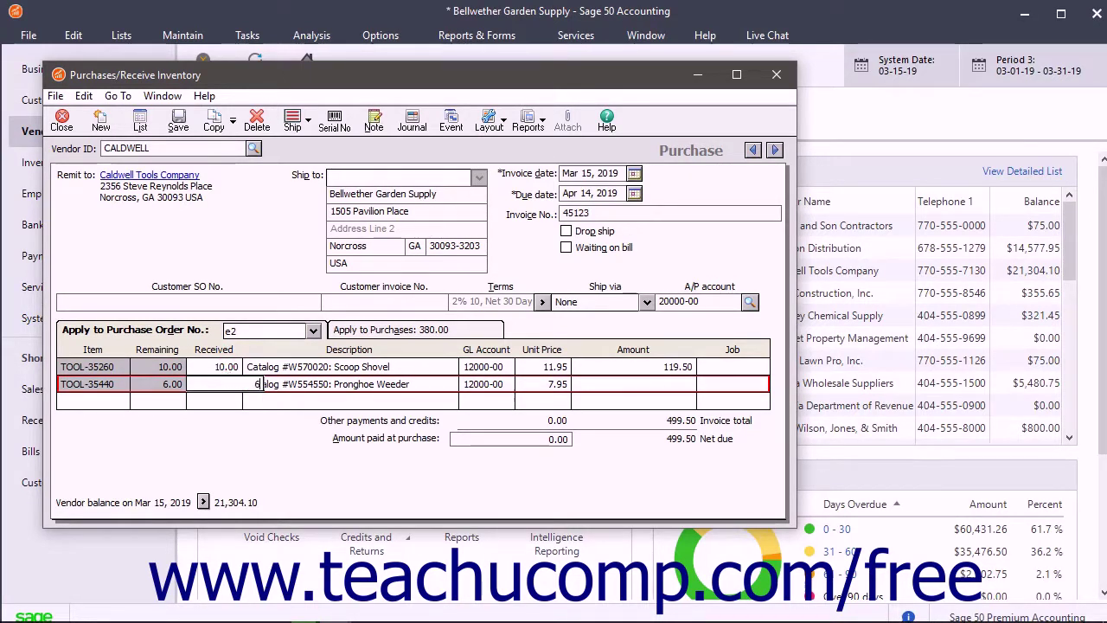
key(Up)
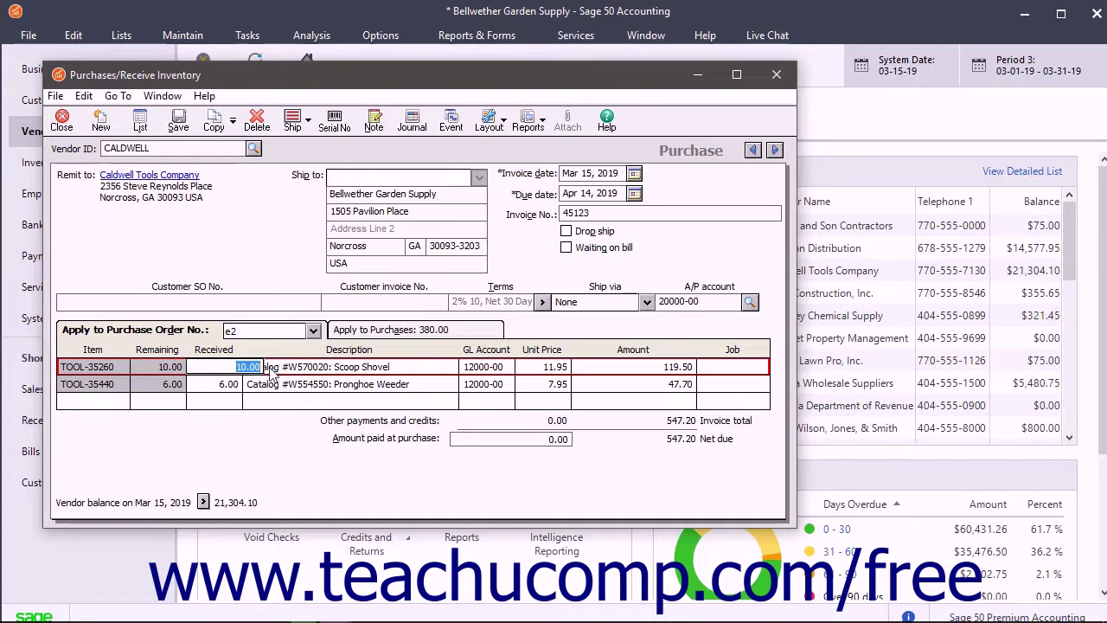
- Select the EQLW-14220 leaf blower line and bring up its serial number entry
click(378, 332)
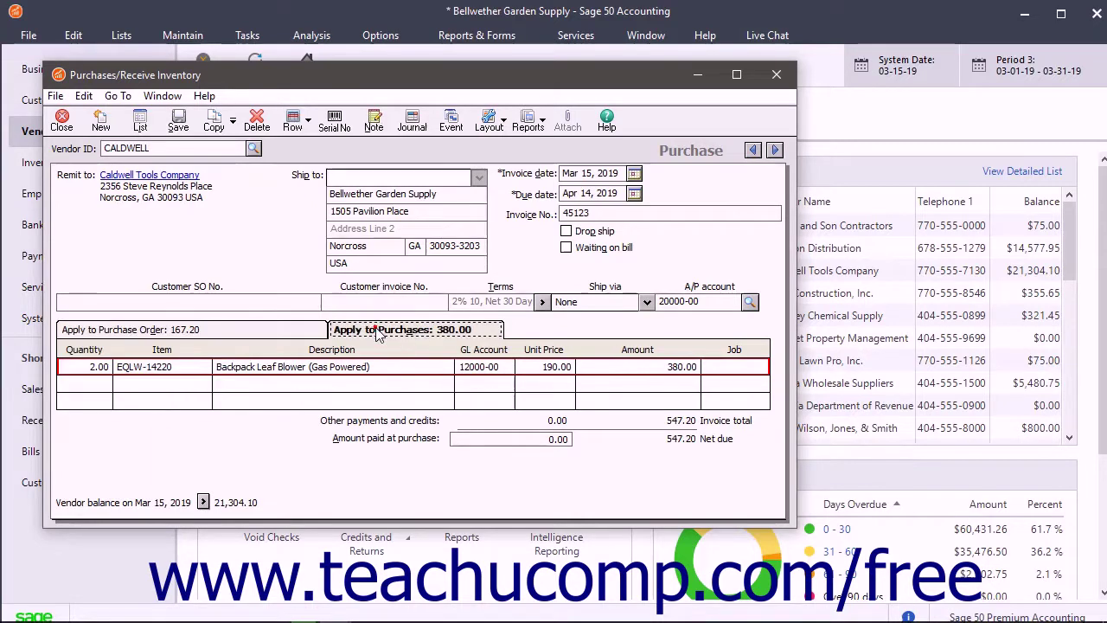
click(193, 370)
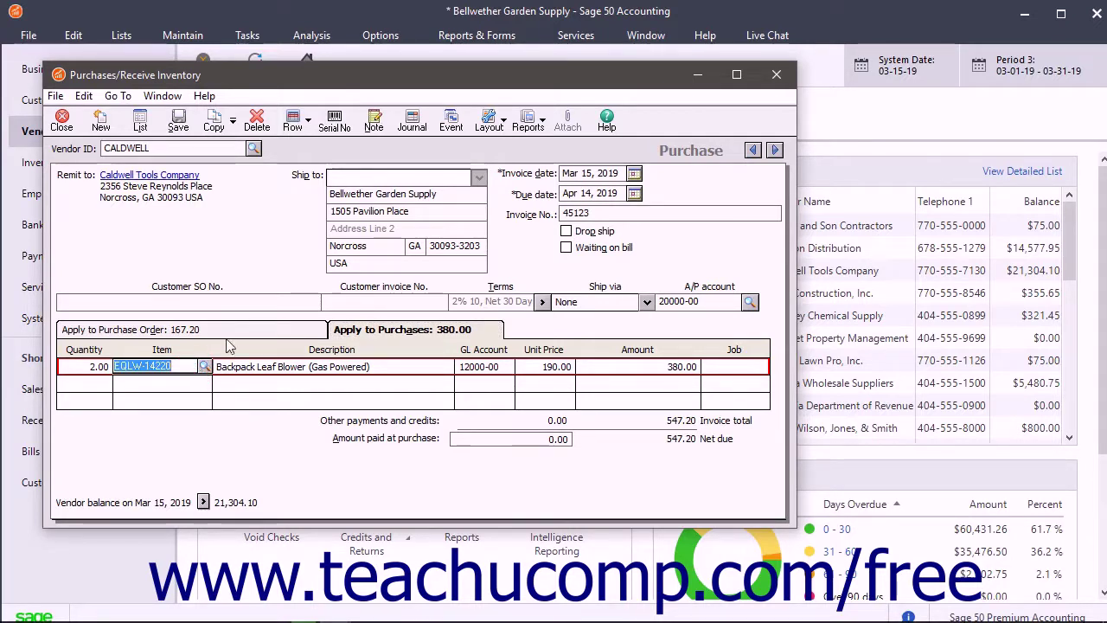
click(335, 129)
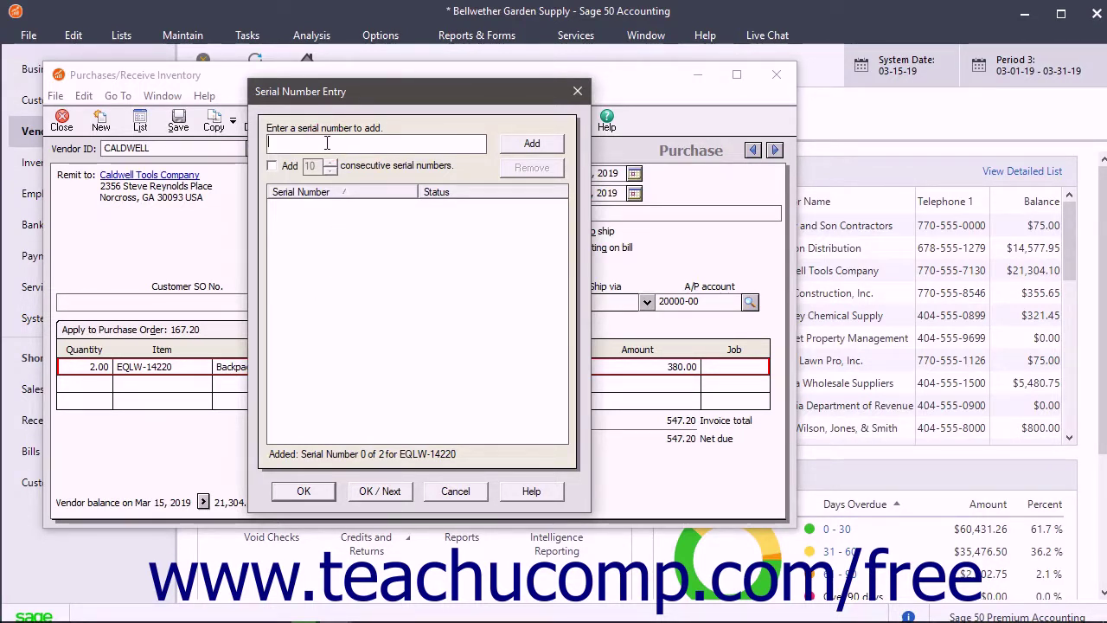
- Add 2 consecutive serial numbers starting at 78945612 and accept them
text(78945612)
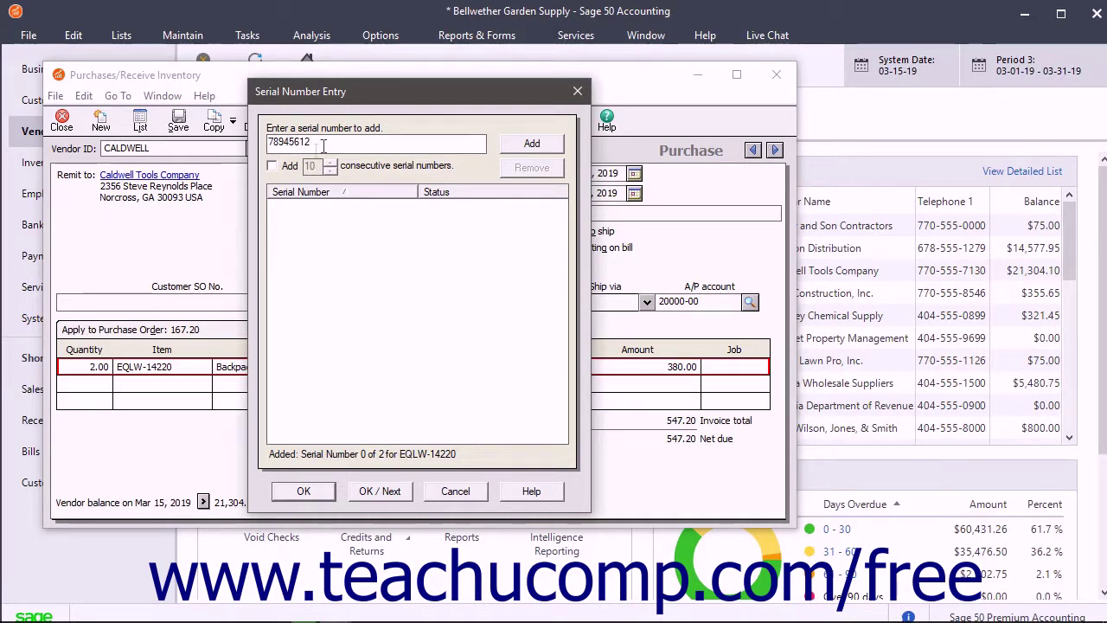
click(273, 166)
drag(322, 167, 298, 167)
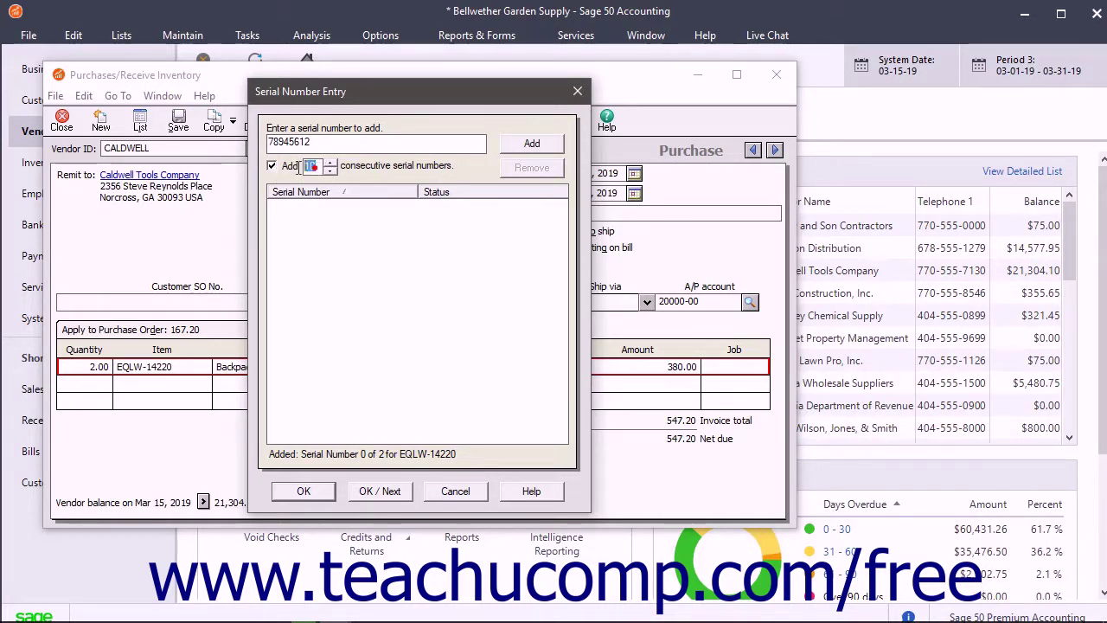
text(2)
click(527, 144)
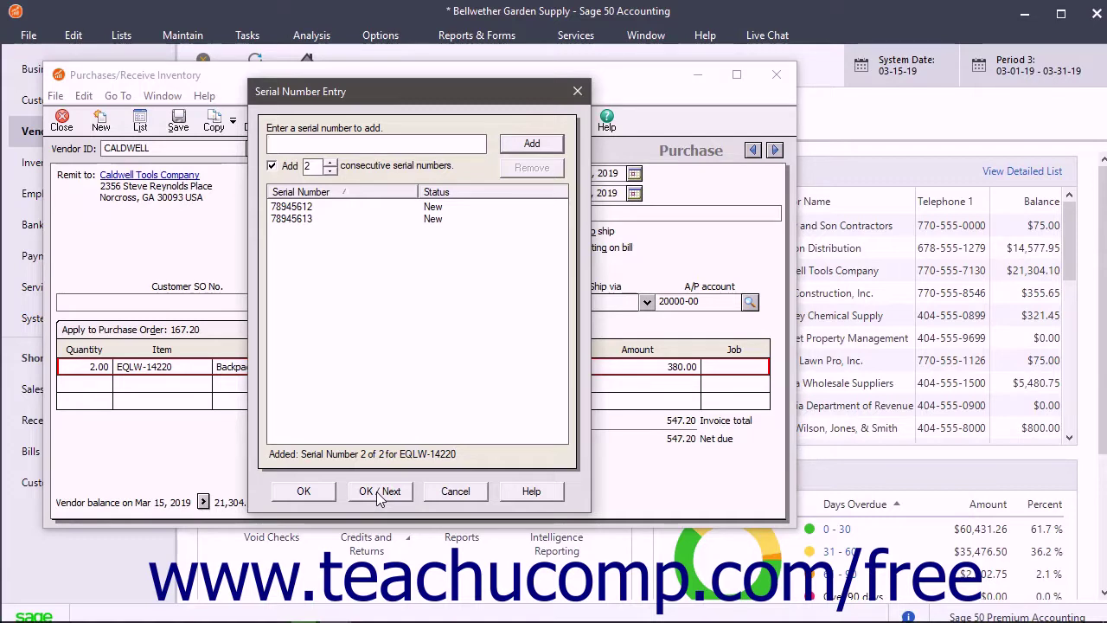
click(328, 495)
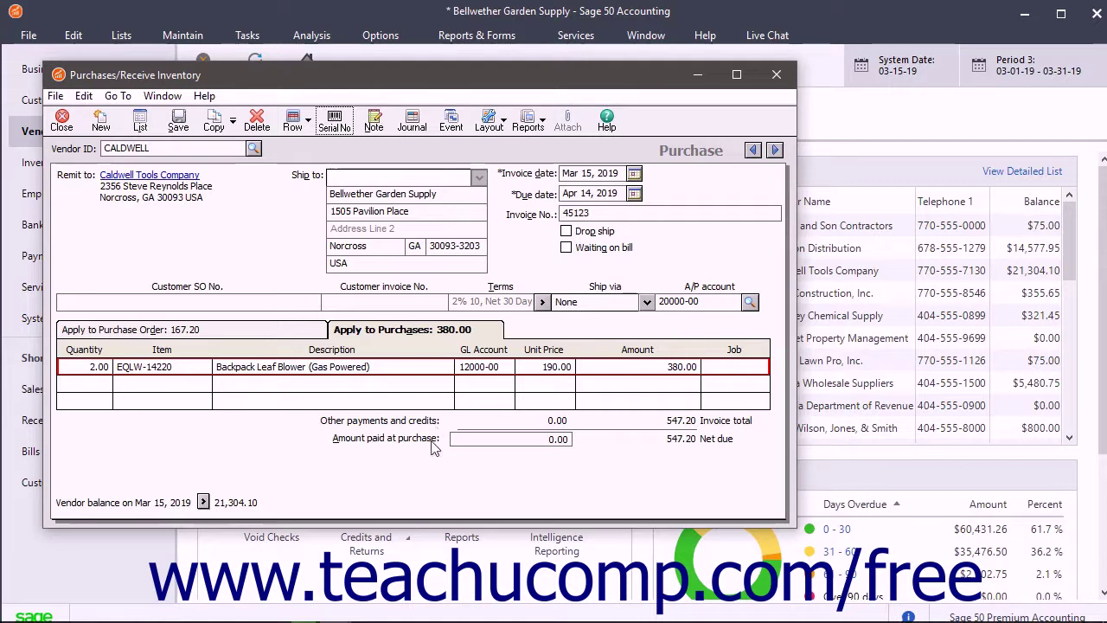
- Review the amount paid at purchase: 0.00 against the 547.20 invoice total
click(485, 437)
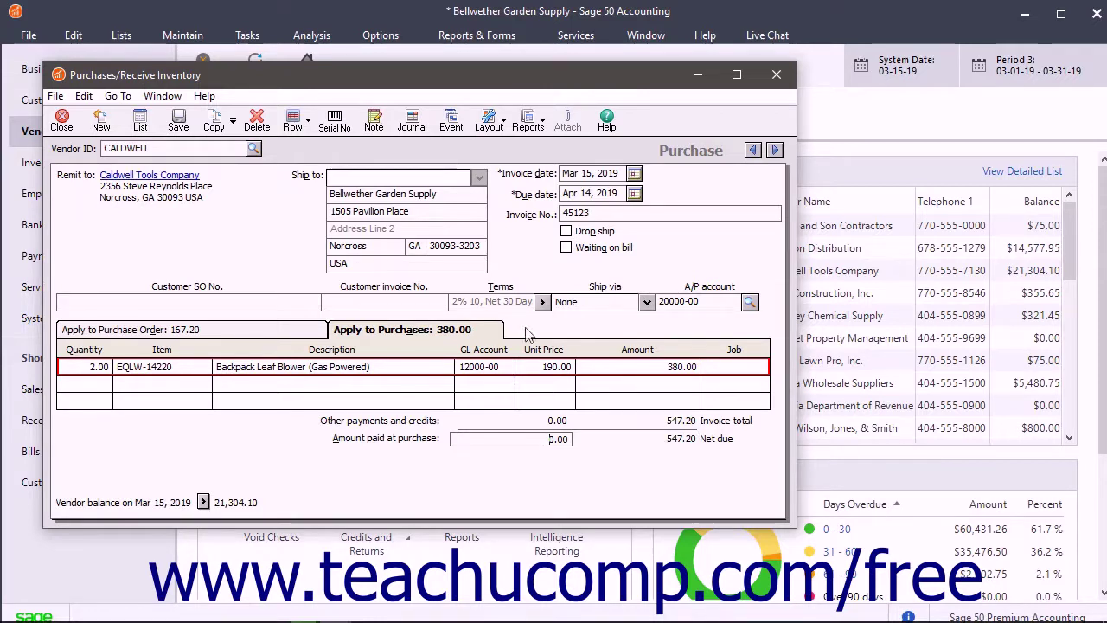
click(234, 123)
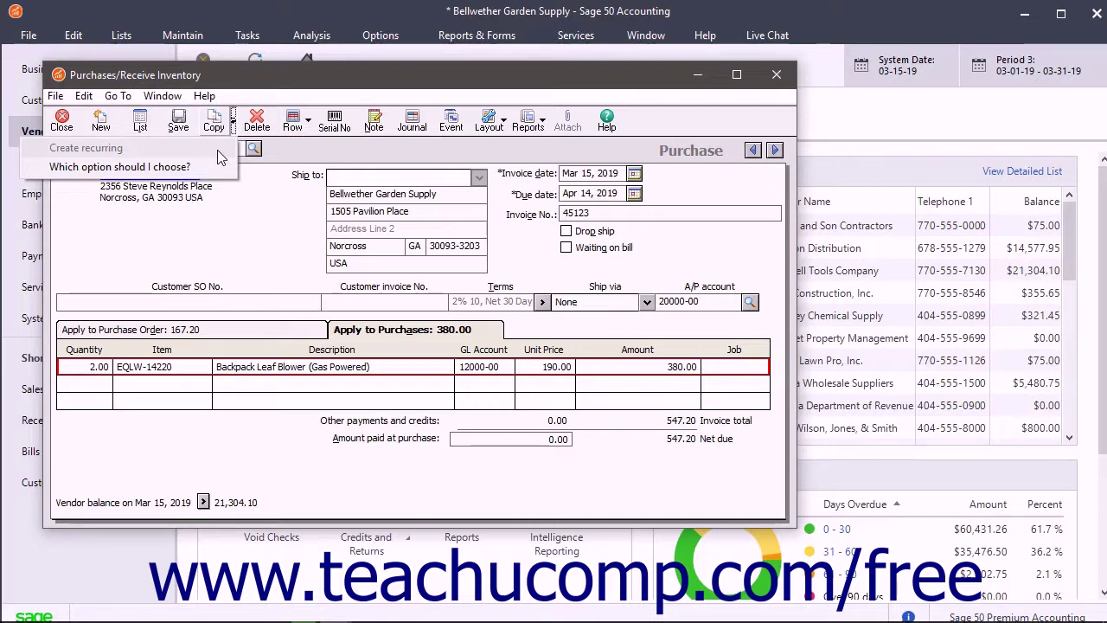
- Save the Caldwell purchase and start a new one for vendor AKERSON
click(225, 194)
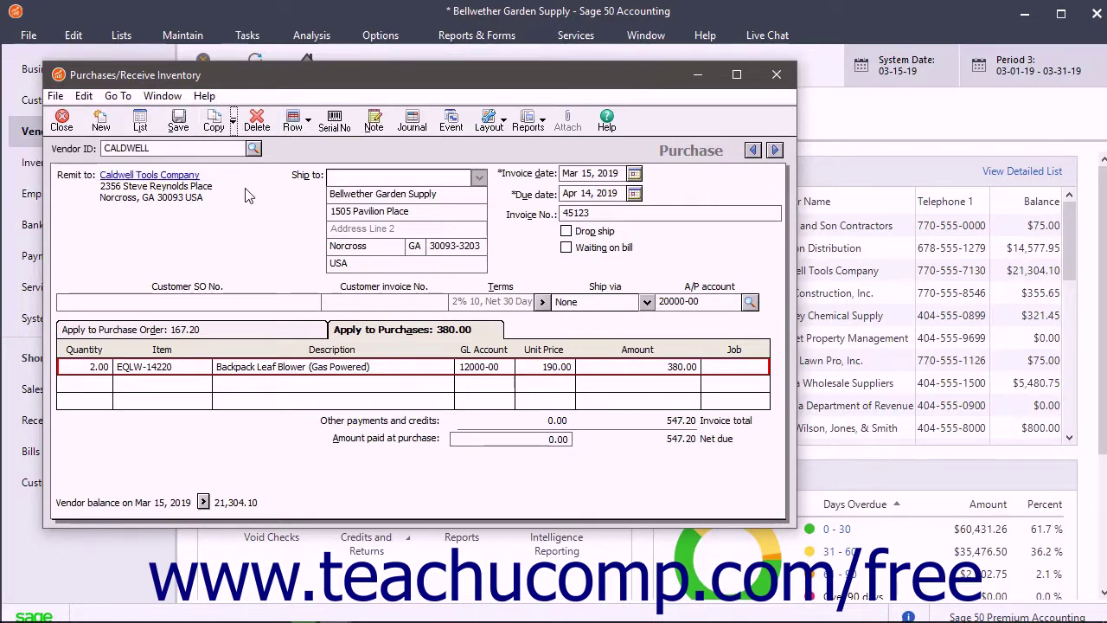
click(179, 121)
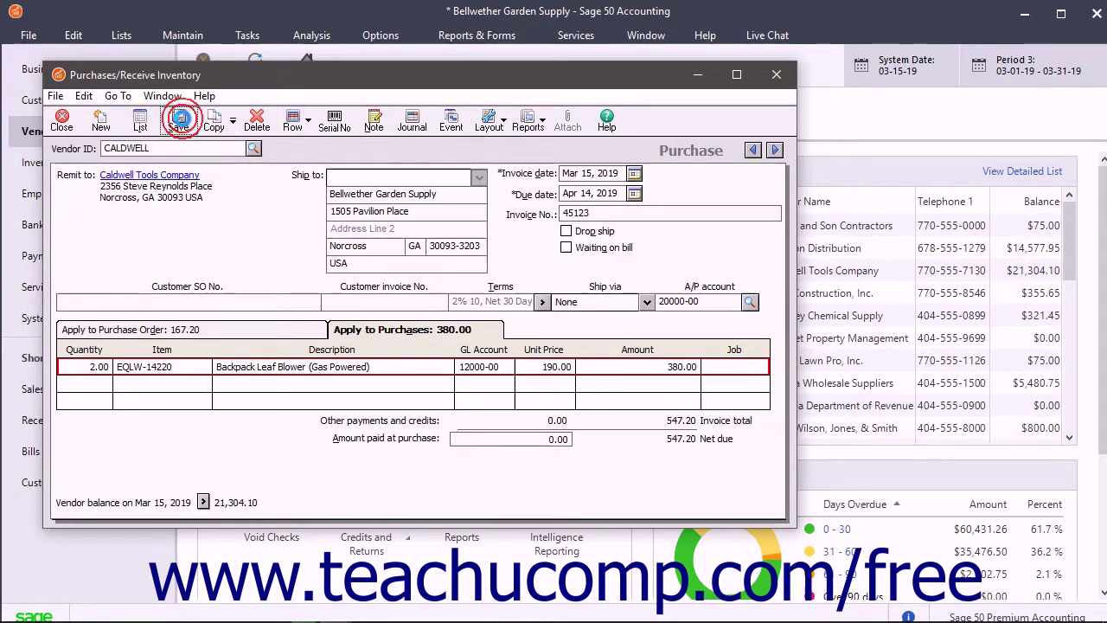
click(253, 148)
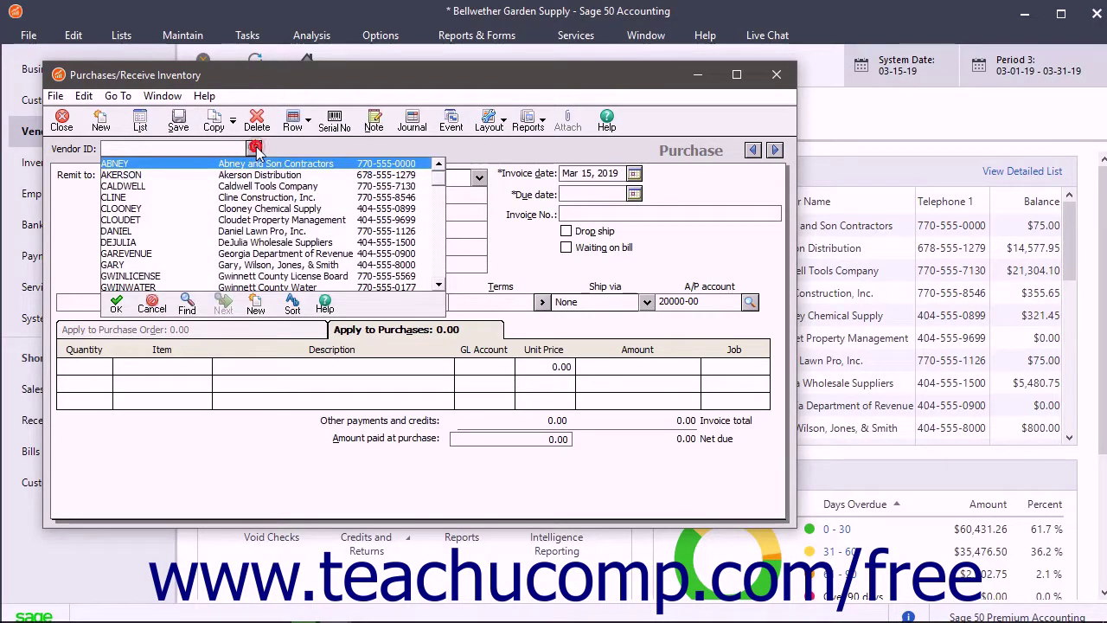
click(249, 174)
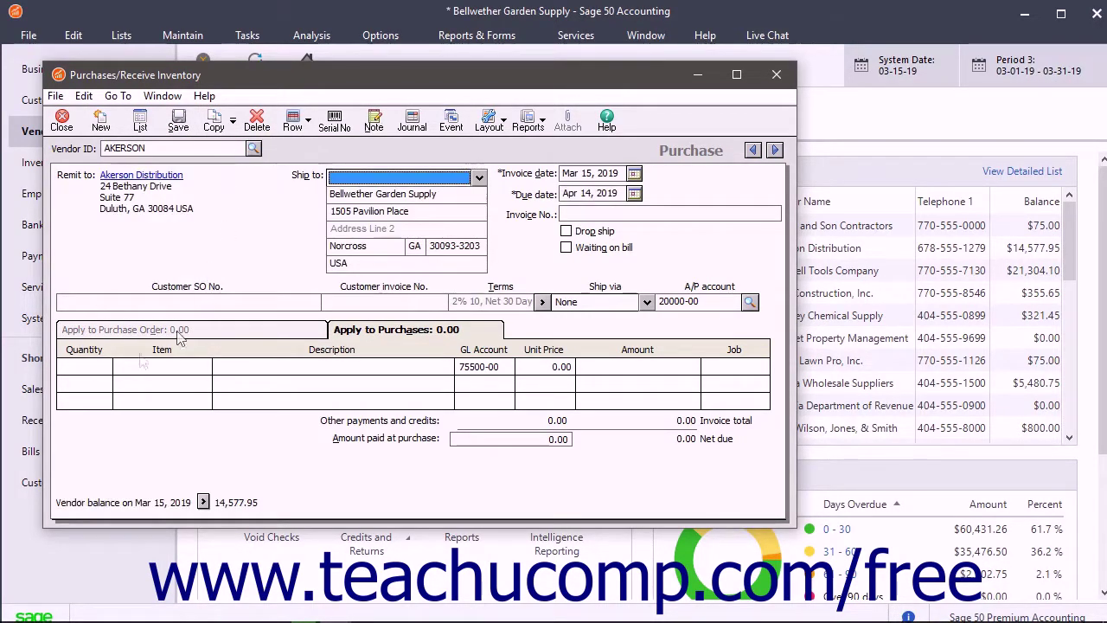
- Add one AVRY-10100 birdhouse at 55.90 and choose Copy > Create recurring
click(107, 372)
text(1)
key(Tab)
click(208, 367)
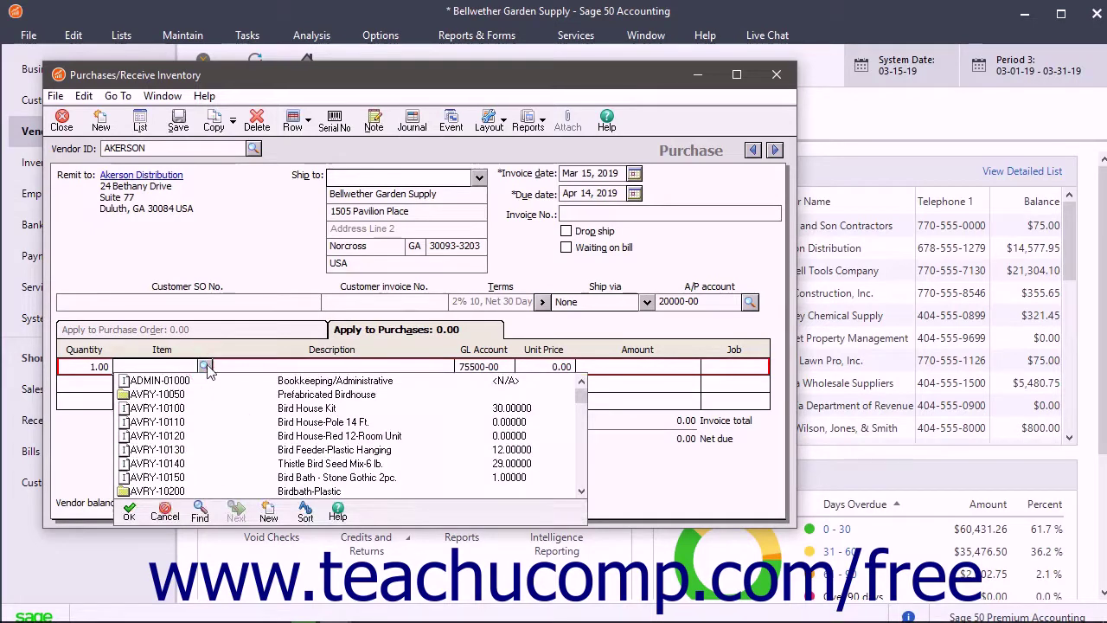
click(248, 415)
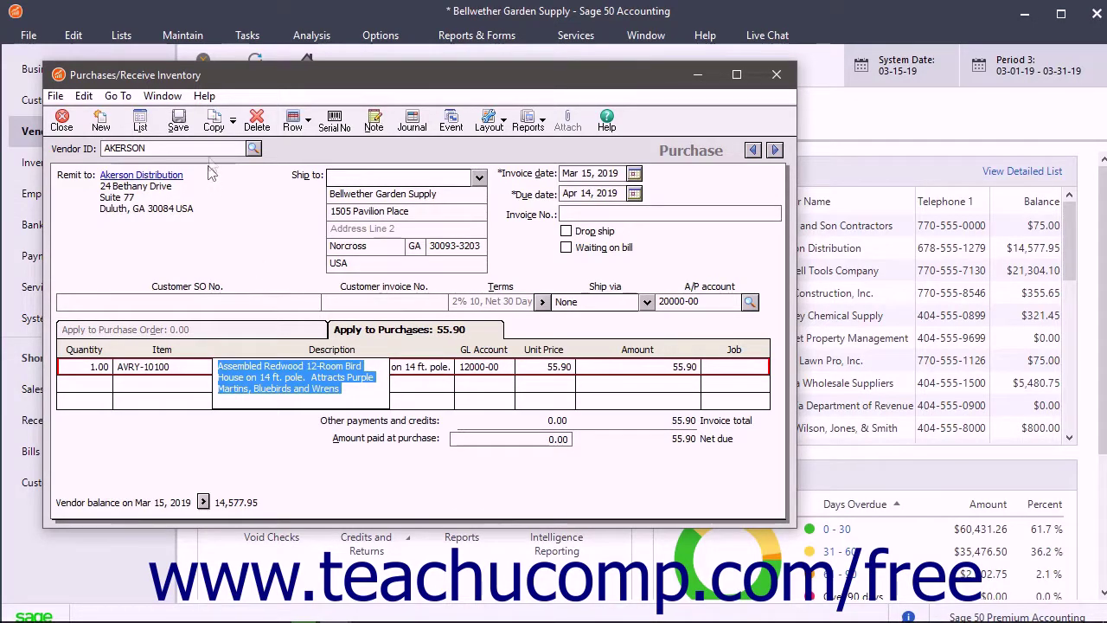
click(232, 127)
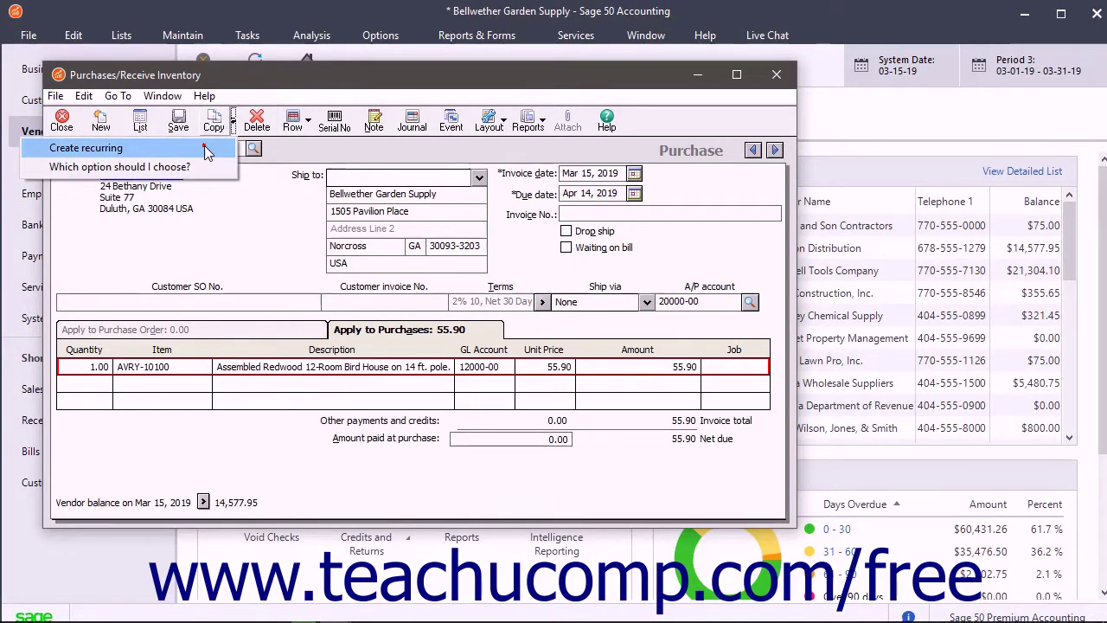
click(205, 146)
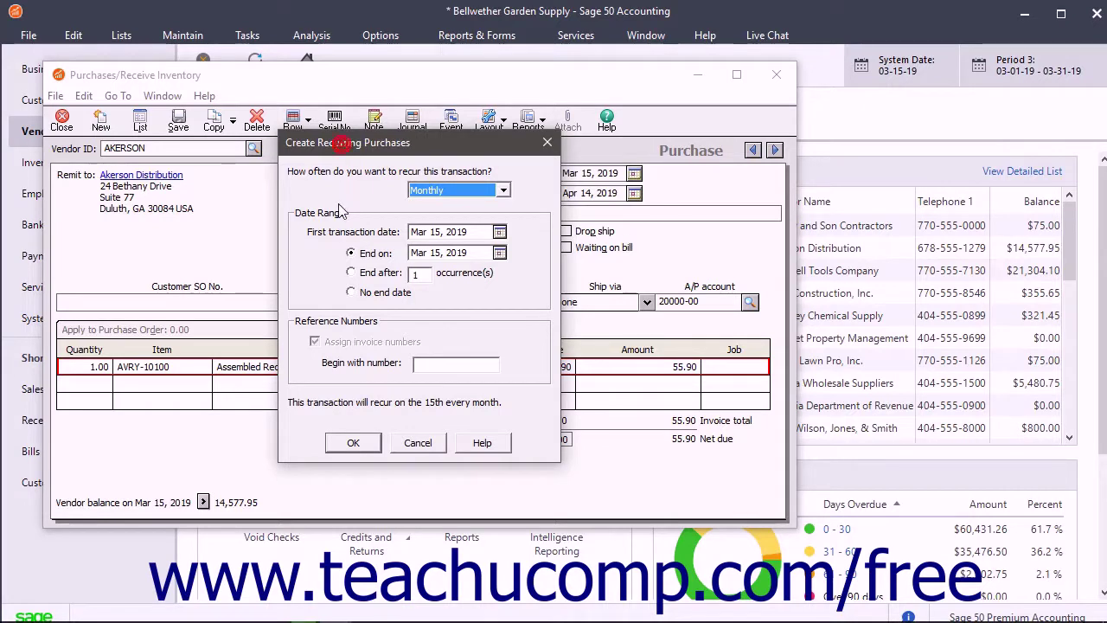
- Set the recurrence frequency to Per period, then cancel the recurring setup
click(502, 192)
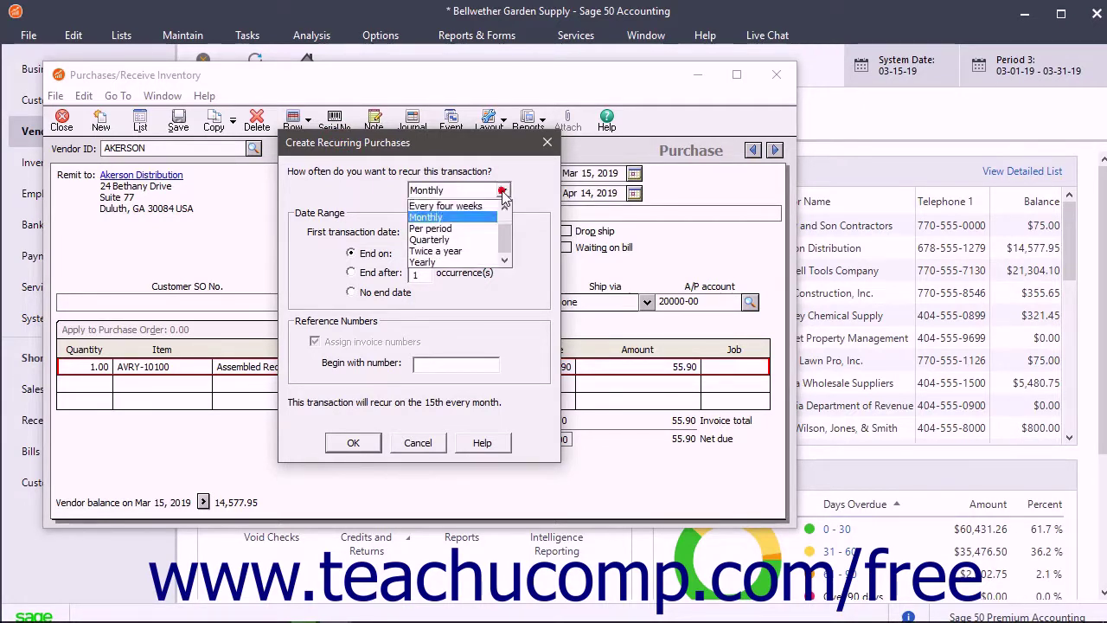
click(467, 227)
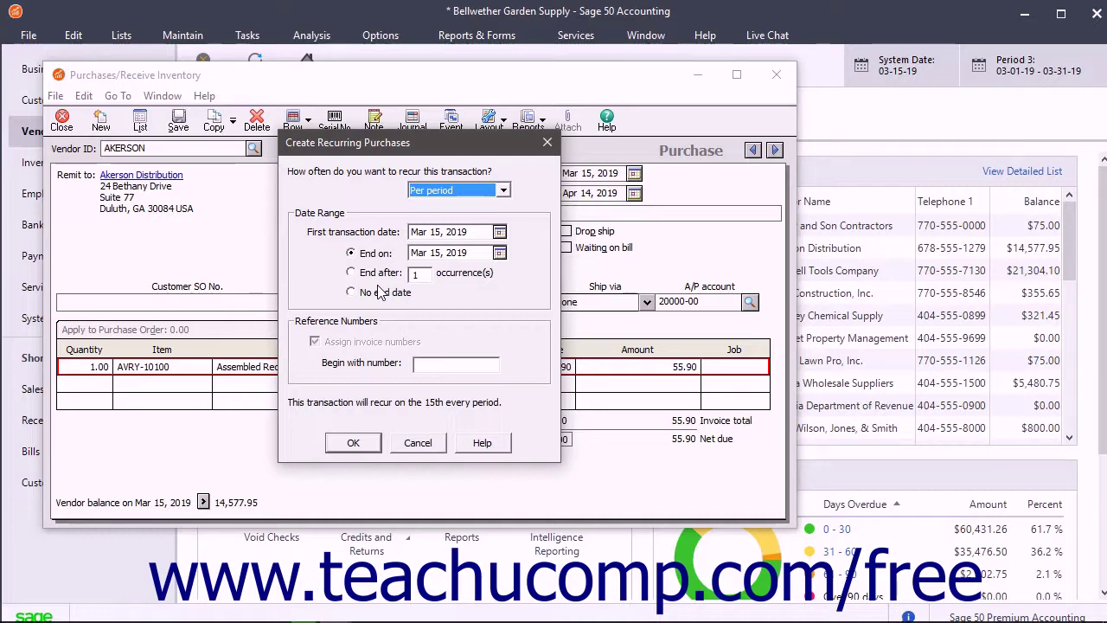
click(417, 443)
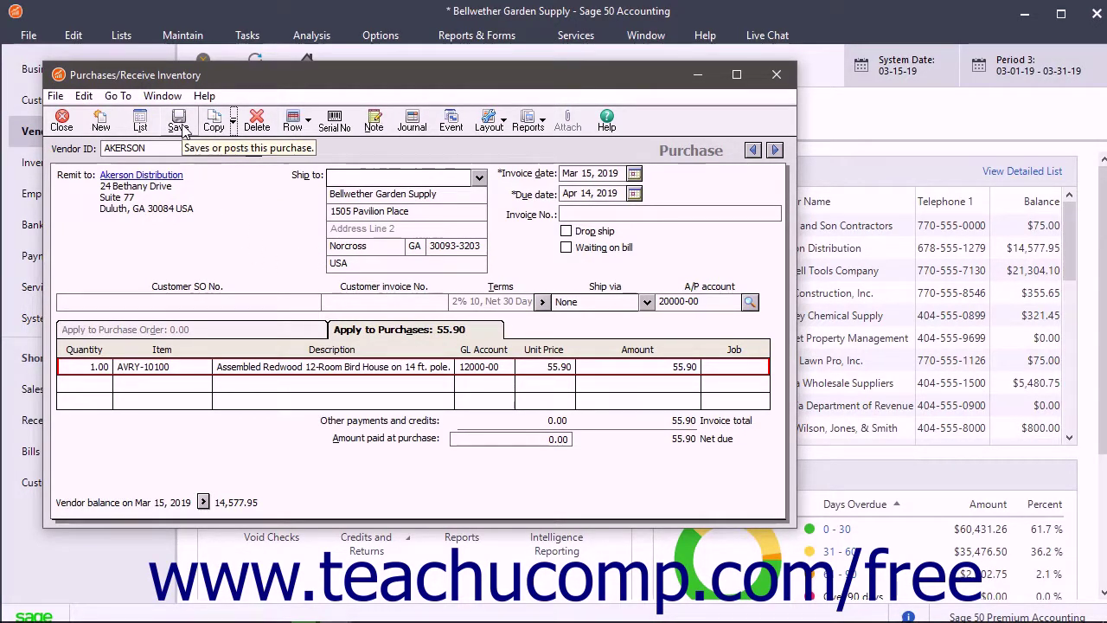
- Enter invoice number 2536 and save the Akerson purchase
click(577, 213)
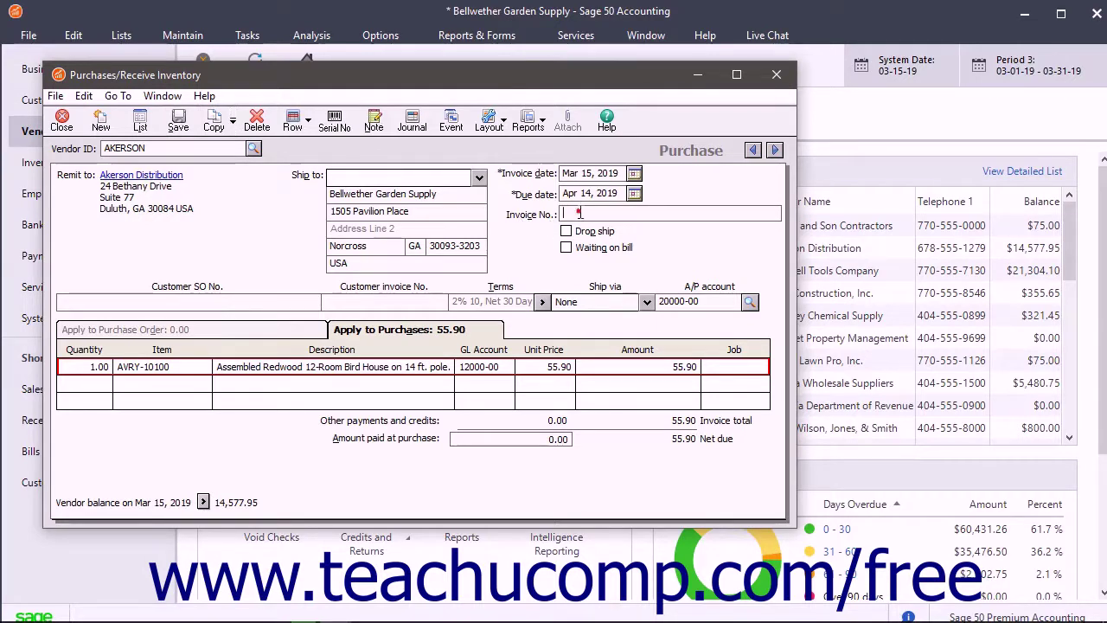
text(2536)
click(179, 123)
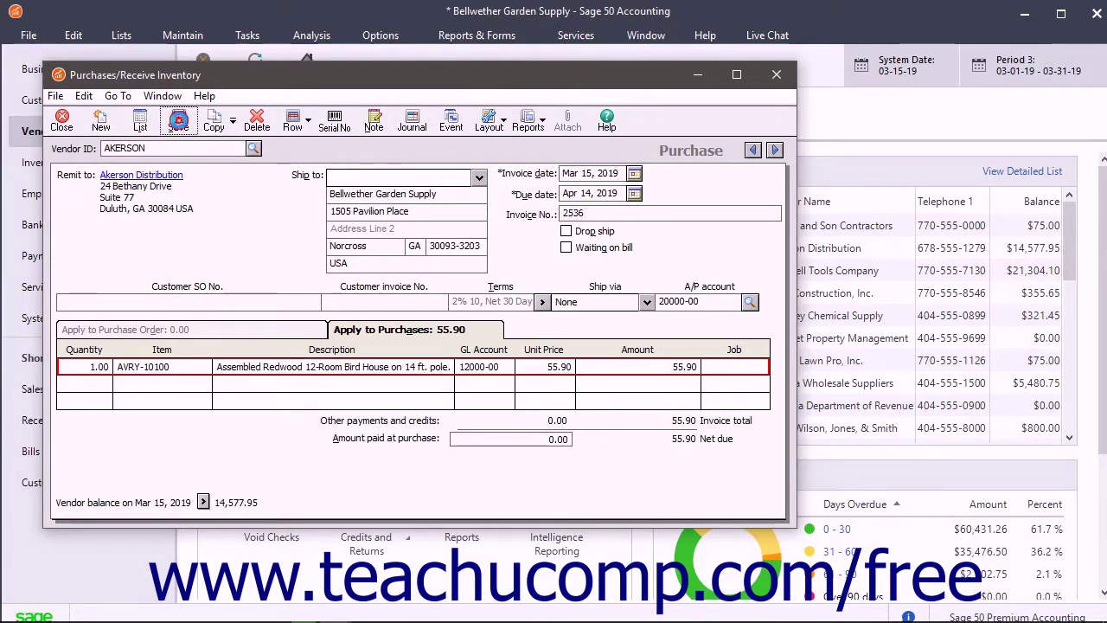